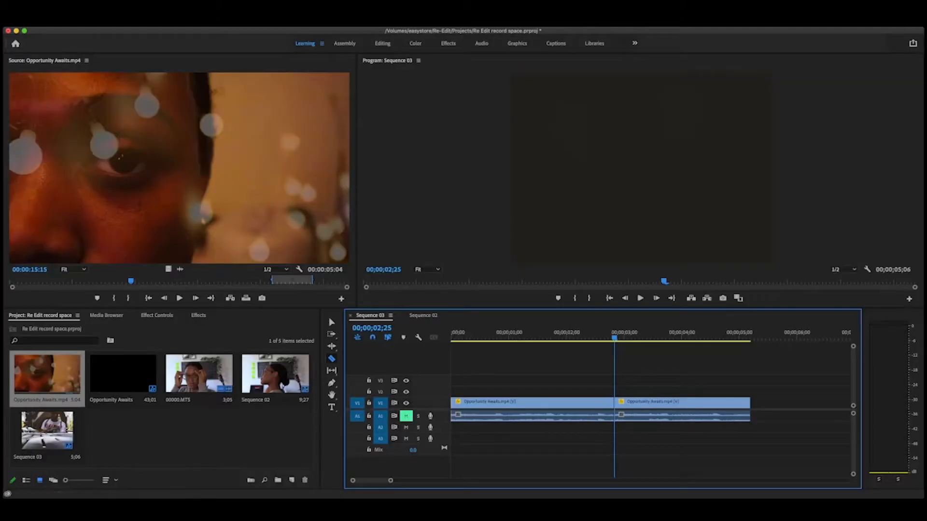
Step: Switch to the Selection tool and play Sequence 03 from the cut to preview the second clip
left_click(331, 322)
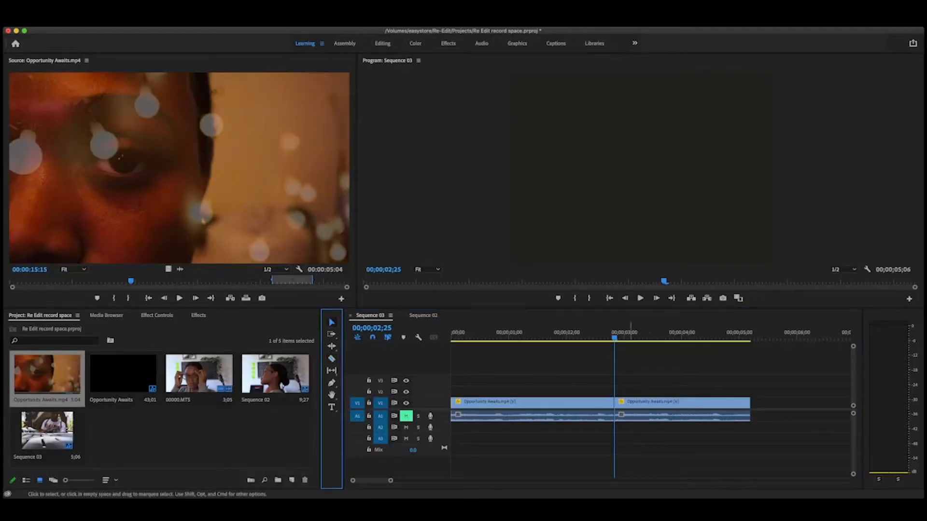
key("space")
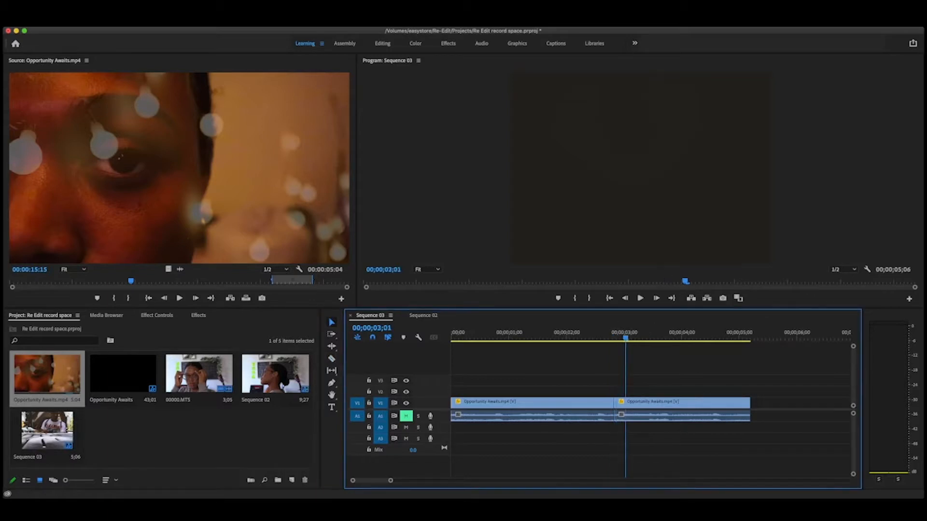
key("space")
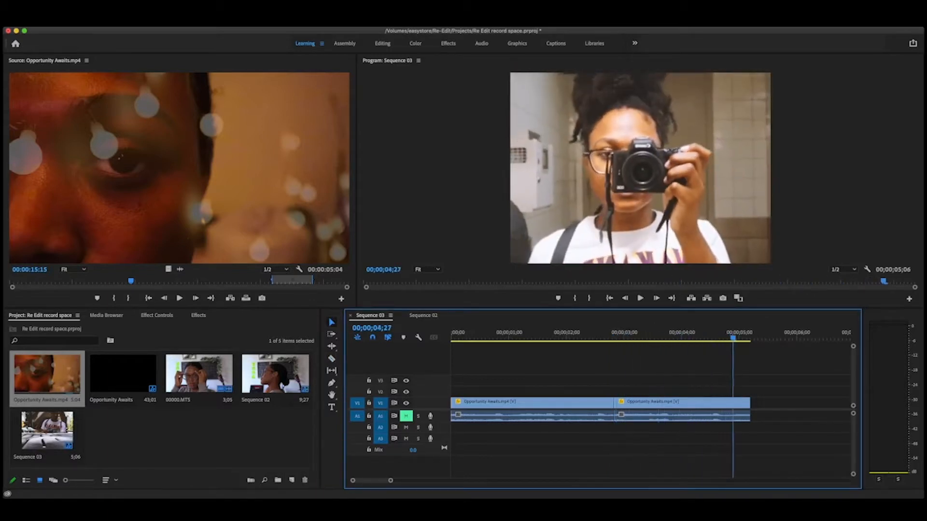
Step: Apply the Posterize Time video effect to the second Opportunity Awaits clip in Sequence 03
left_click(681, 403)
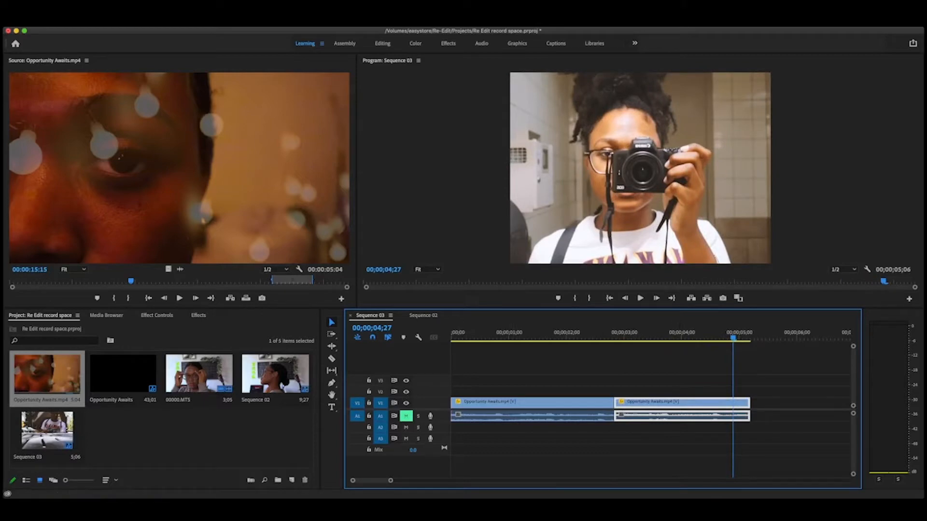
key("shift+7")
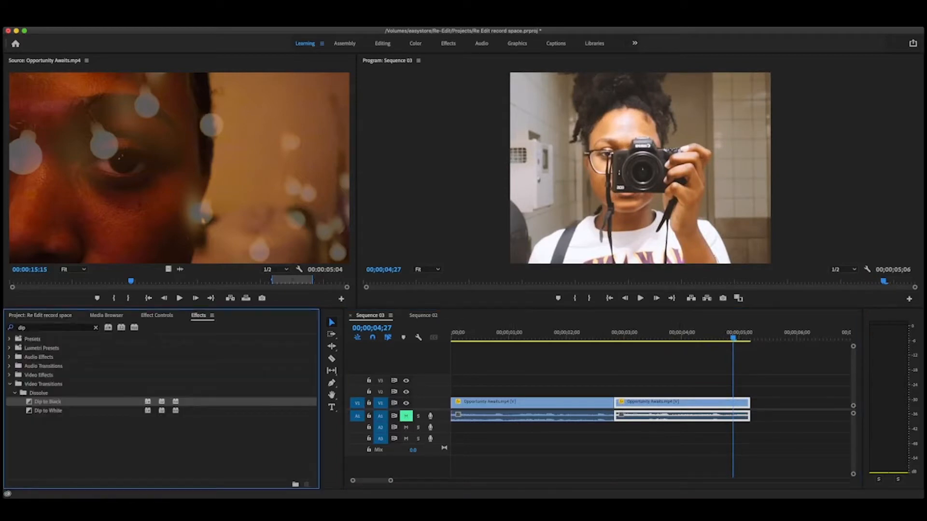
left_click(95, 328)
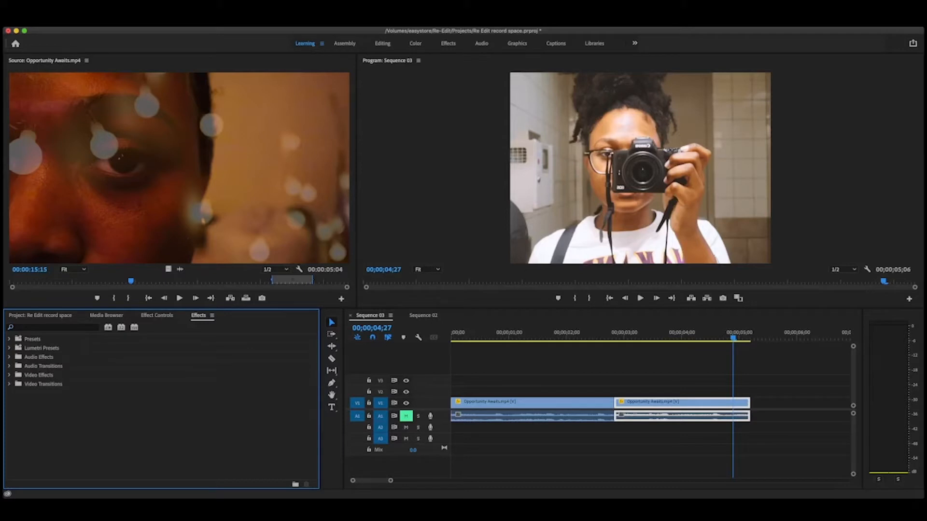
left_click(9, 385)
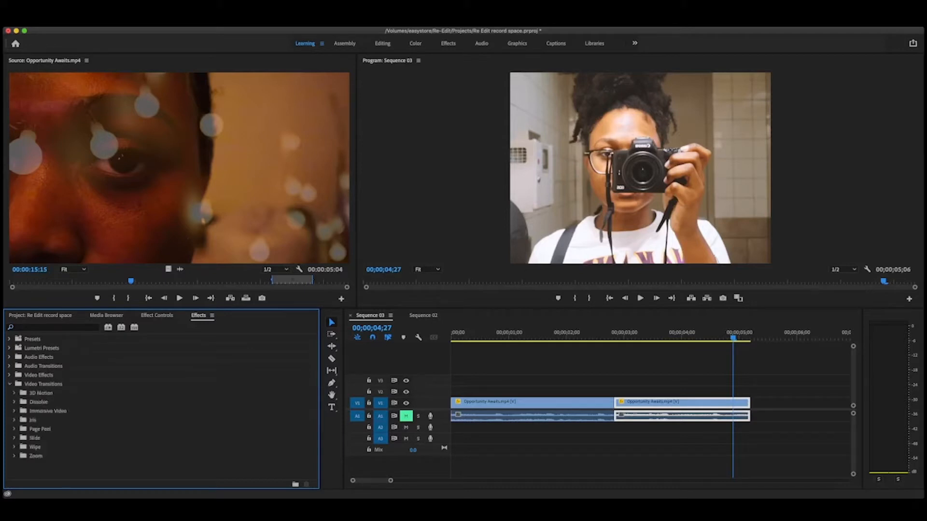
left_click(9, 375)
scroll(160, 405, "down", 3)
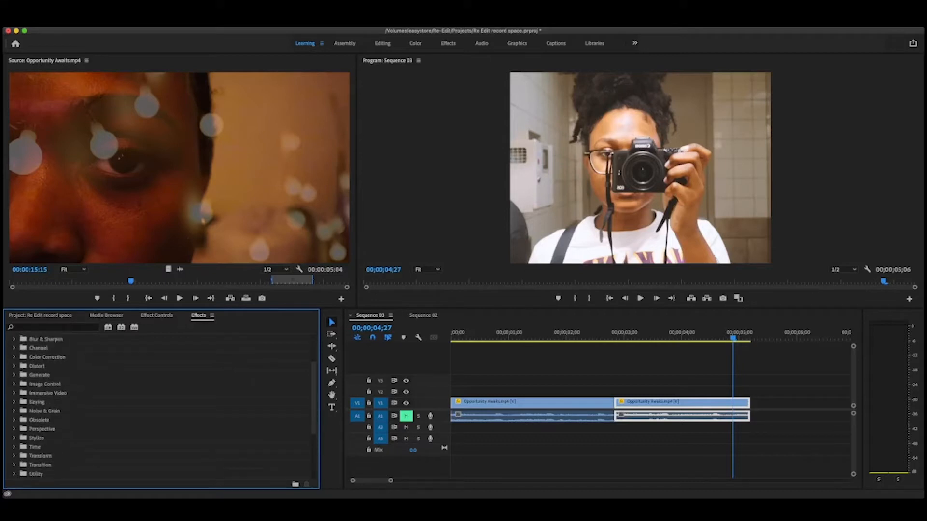
left_click(34, 447)
left_click(14, 447)
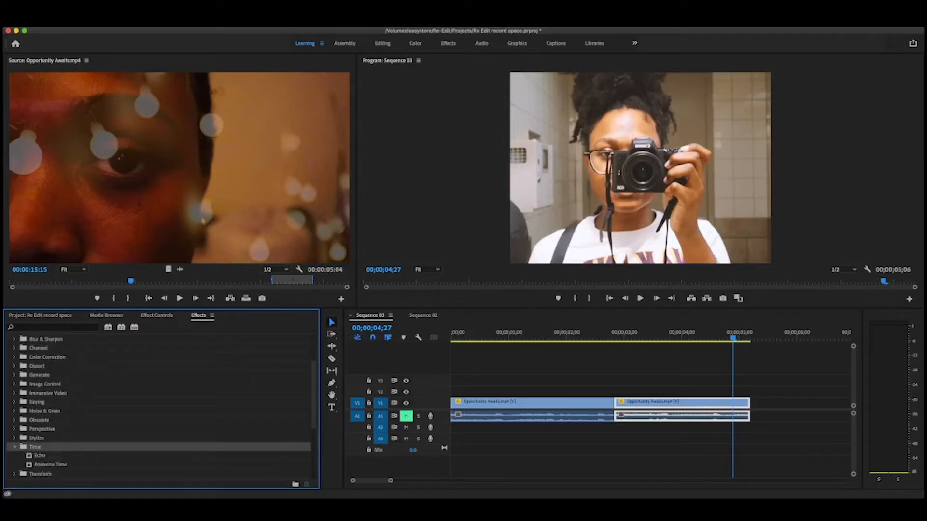
scroll(50, 455, "down", 1)
left_click(50, 456)
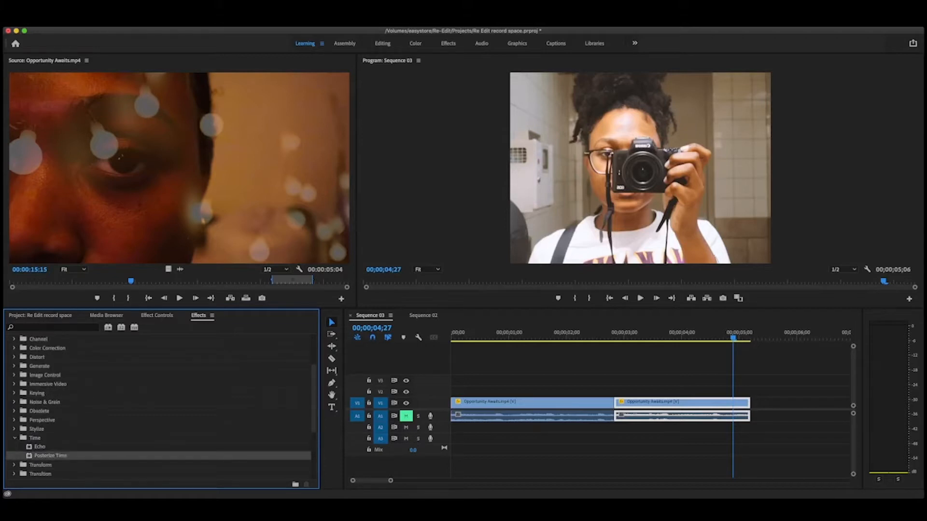
left_click_drag(50, 456, 666, 402)
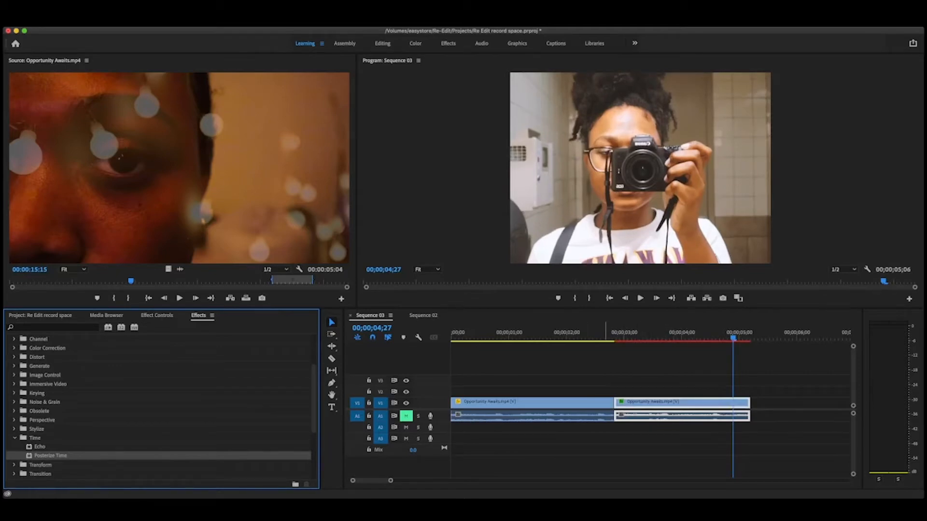
Step: Play Sequence 03 from its start through to the end to preview the Posterize Time effect
left_click(605, 333)
left_click_drag(604, 334, 451, 334)
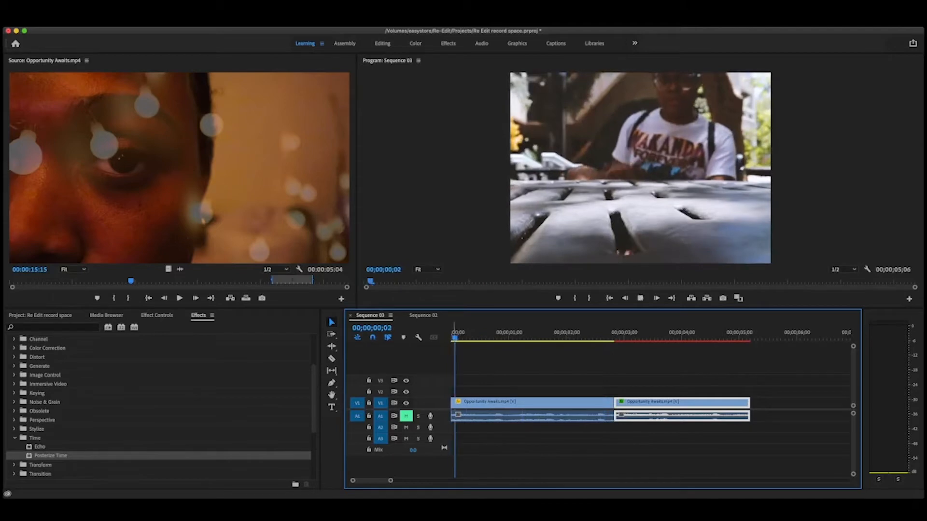
key("space")
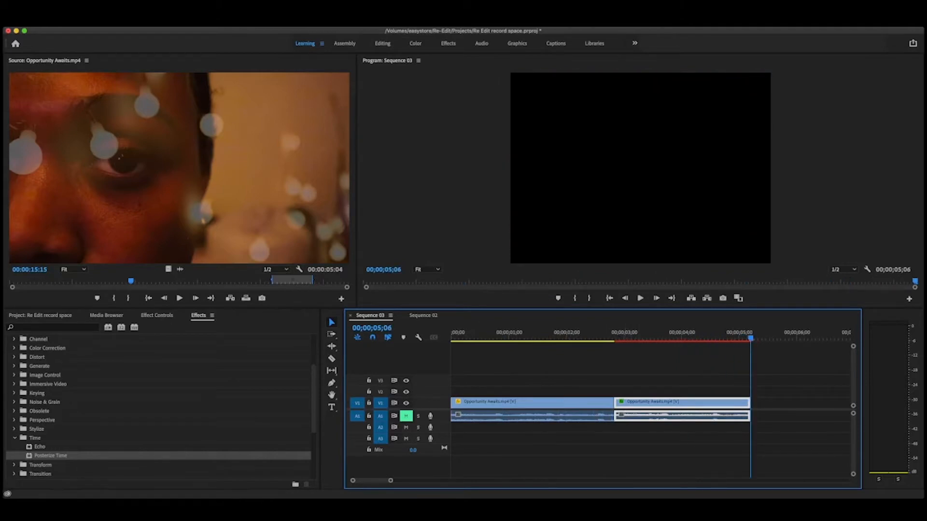
Step: Set the Posterize Time frame rate of the second clip in Sequence 03 to 8
key("shift+5")
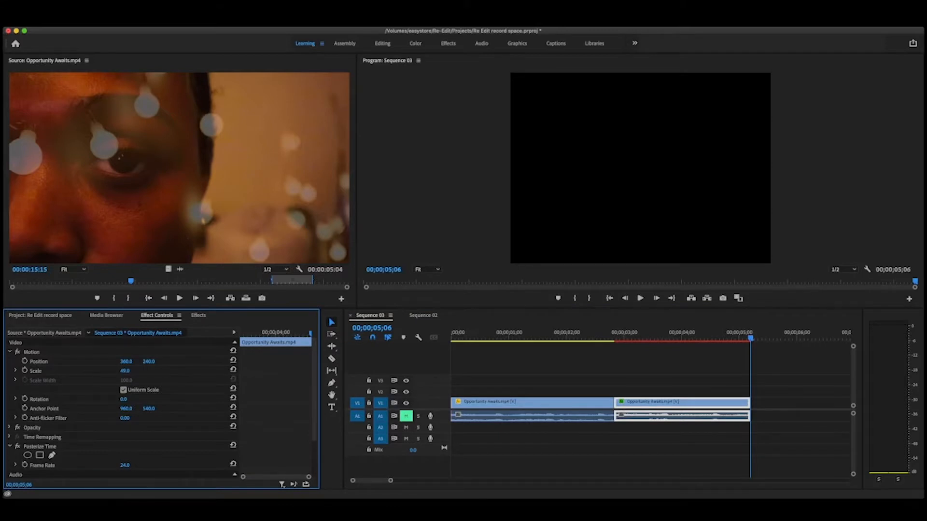
scroll(159, 406, "down", 3)
left_click(40, 410)
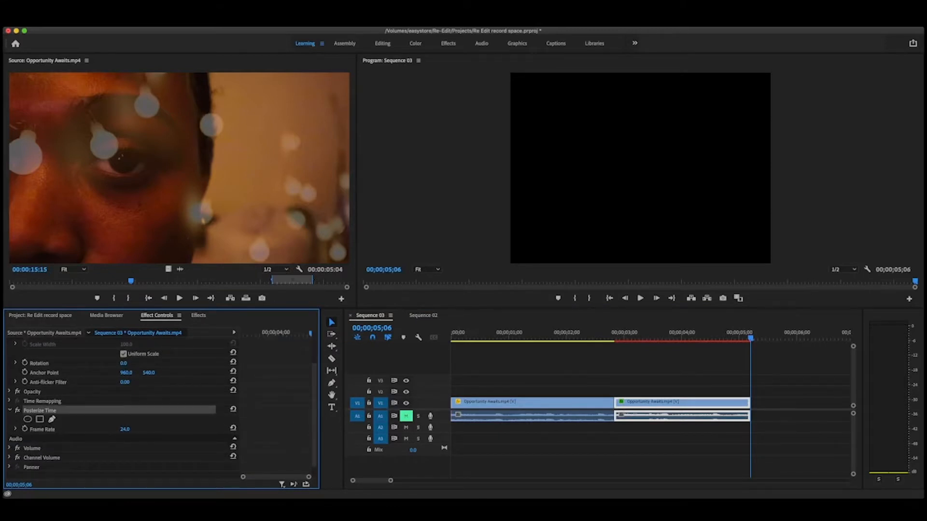
left_click(43, 429)
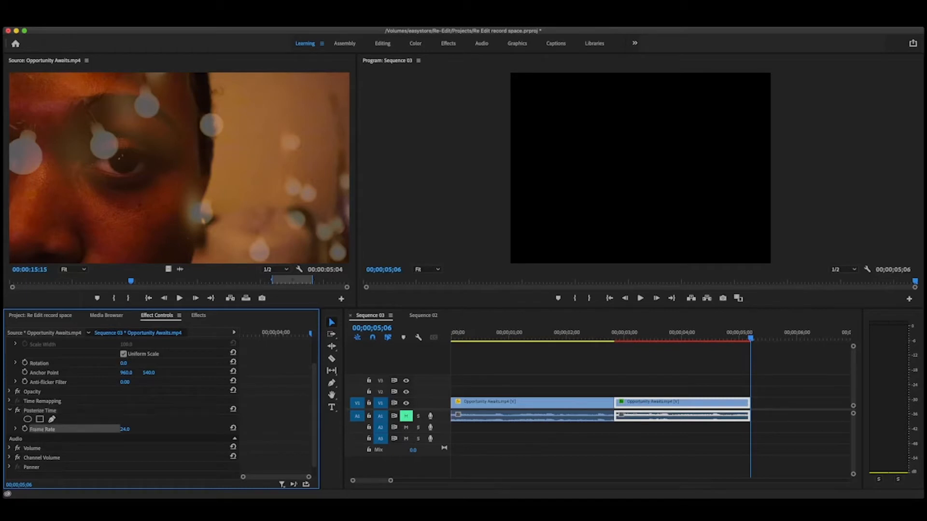
left_click(125, 429)
type("6")
key("Return")
Step: Play back Sequence 03 across the cut to check the reduced frame rate
left_click(452, 335)
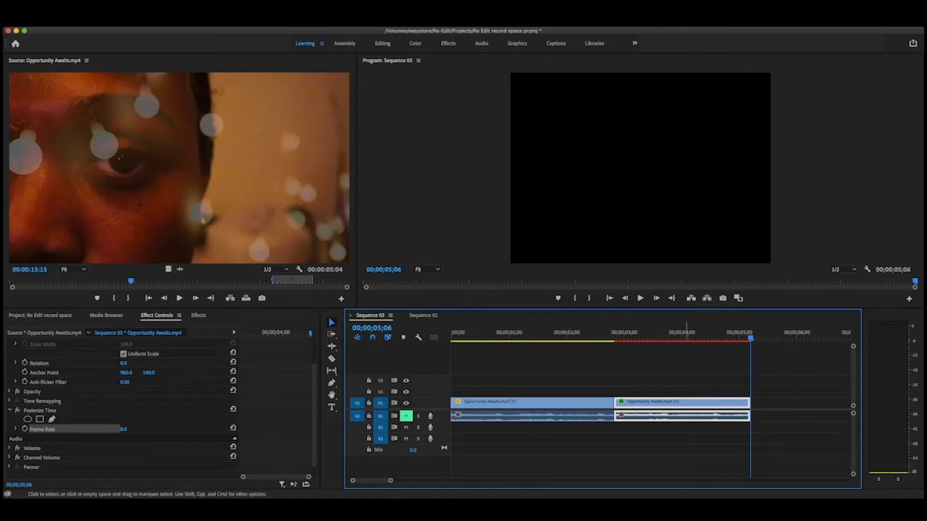
left_click(575, 333)
key("space")
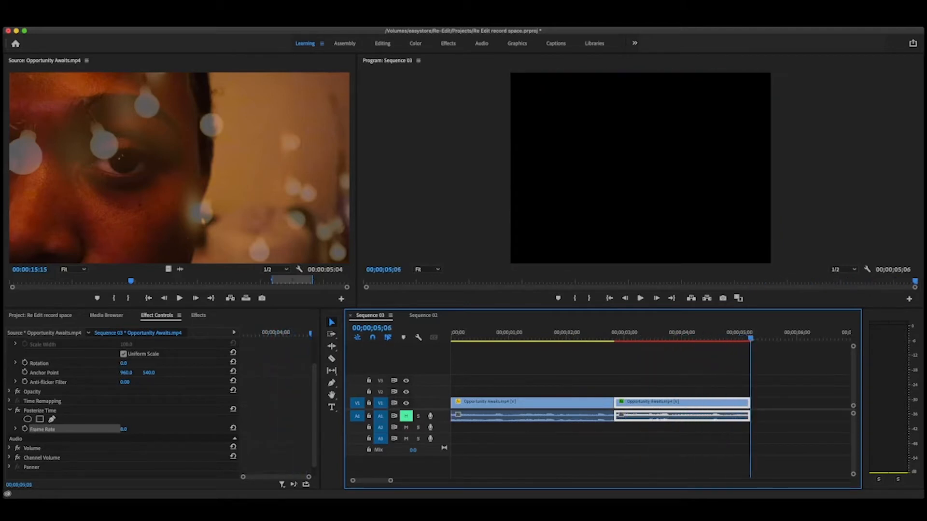
Step: Open Sequence 02 and play it from the beginning to the end
left_click(424, 316)
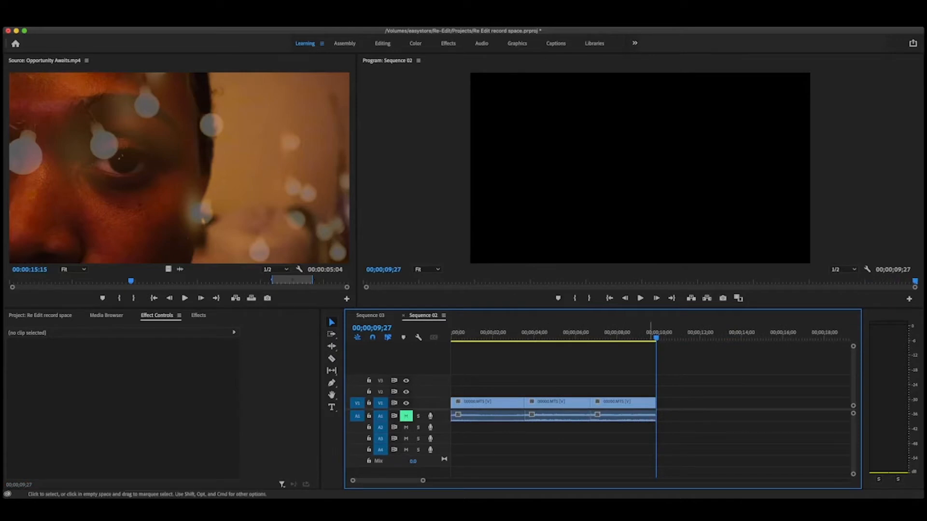
left_click_drag(656, 337, 452, 337)
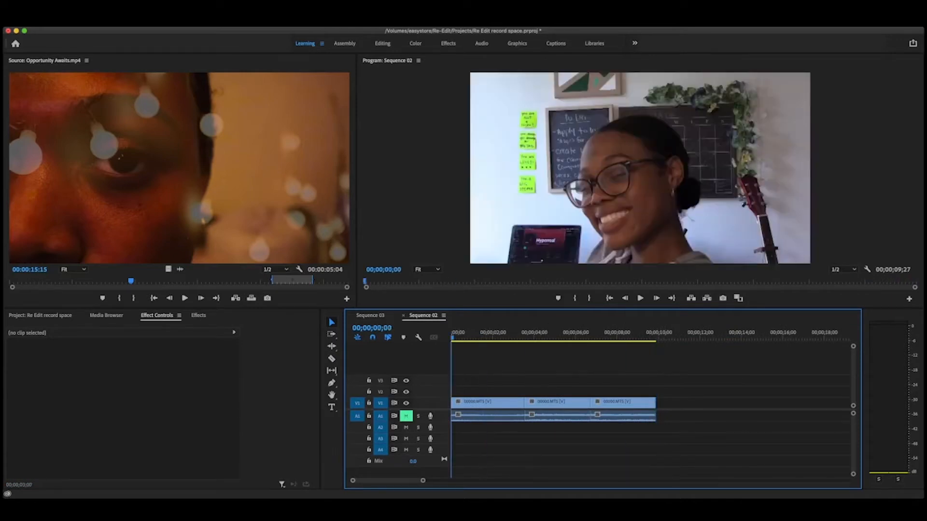
key("space")
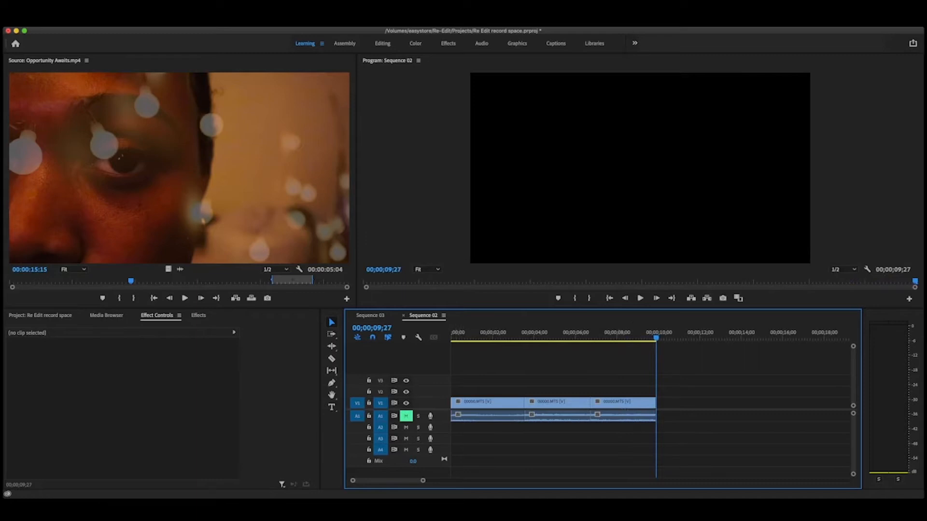
Step: Apply the Posterize Time video effect to all three 00000.MTS clips in Sequence 02
left_click(199, 316)
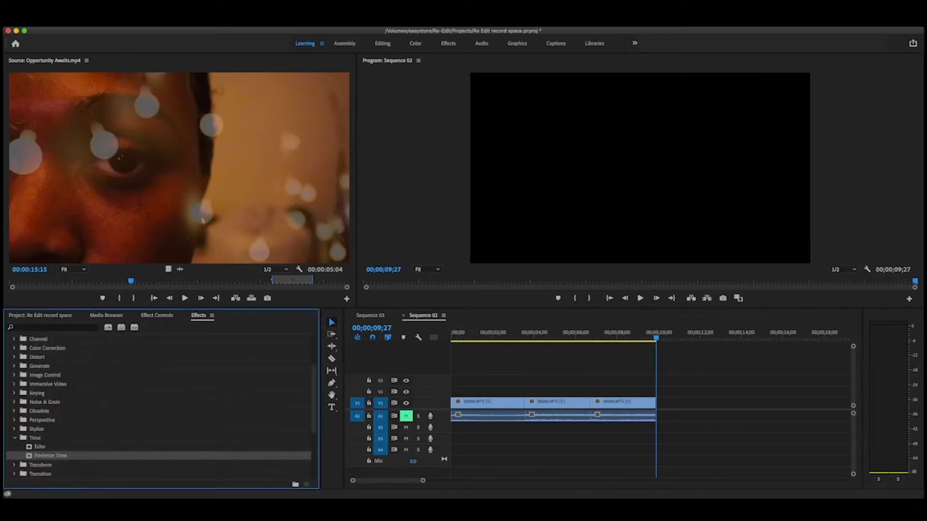
scroll(159, 406, "up", 3)
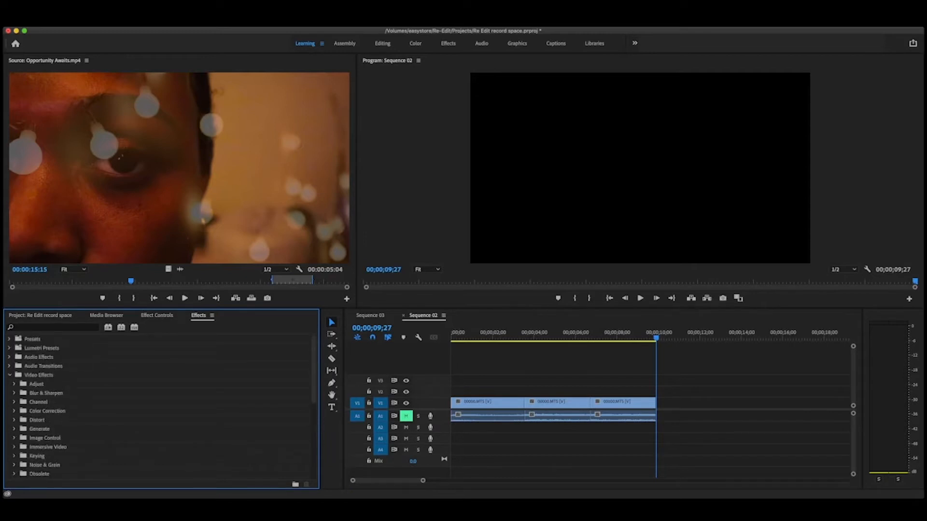
left_click(38, 375)
scroll(159, 406, "down", 5)
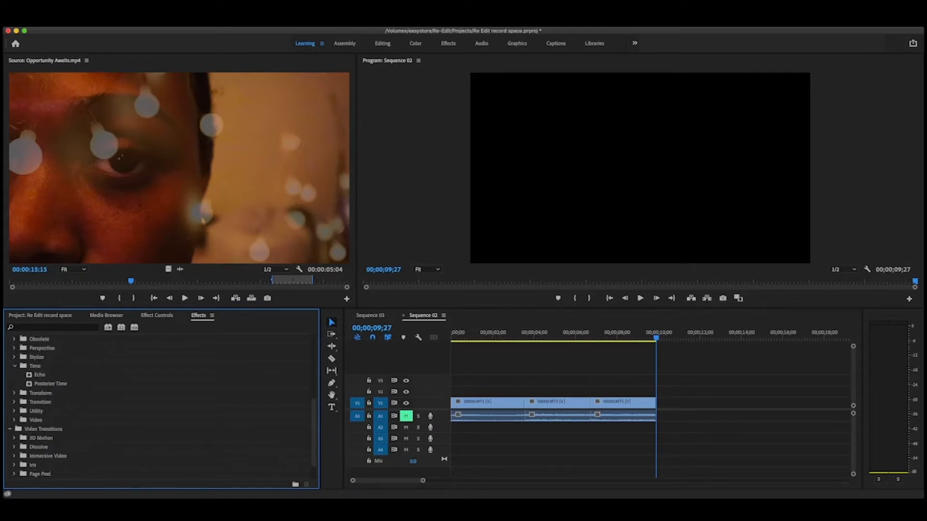
left_click(35, 366)
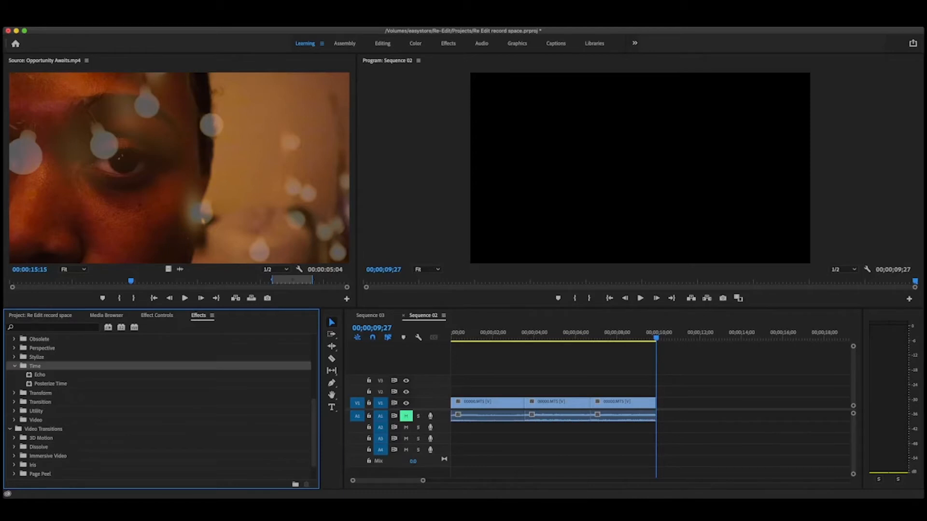
left_click(50, 384)
left_click_drag(50, 384, 487, 403)
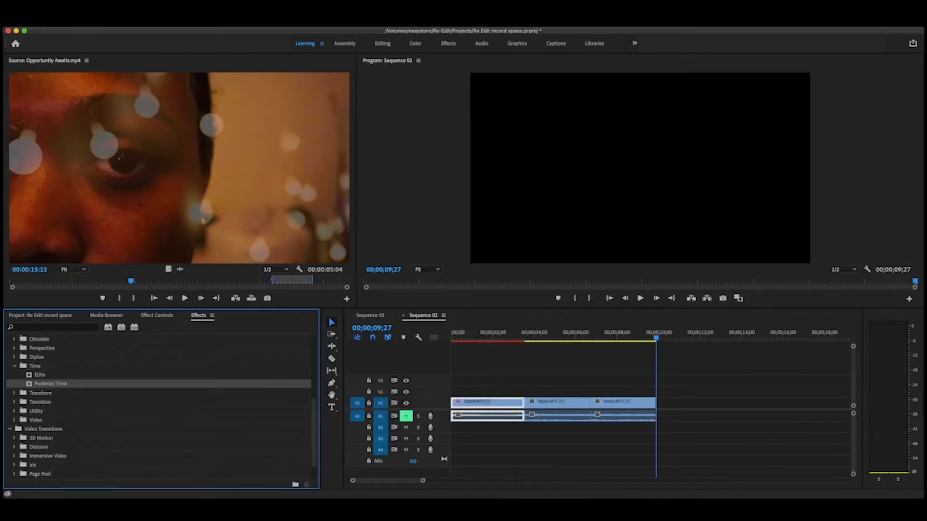
left_click_drag(50, 383, 556, 402)
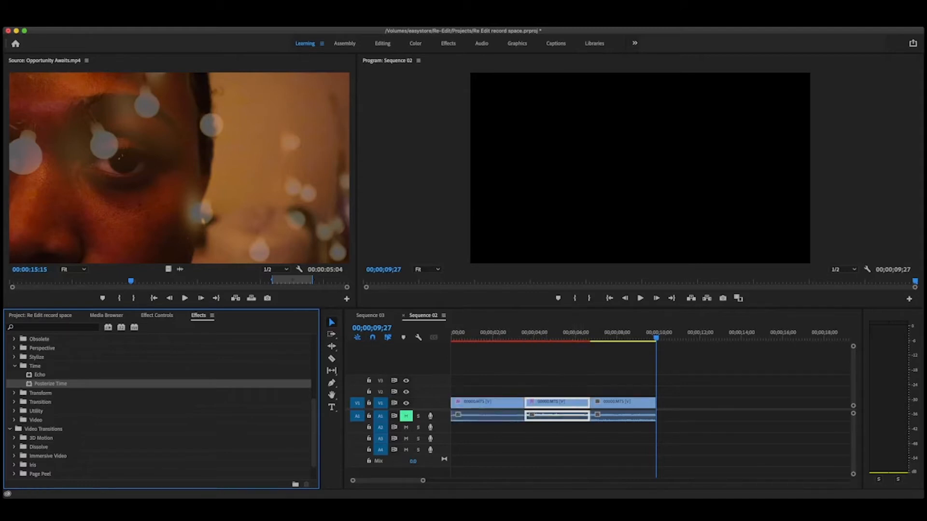
left_click_drag(50, 384, 623, 402)
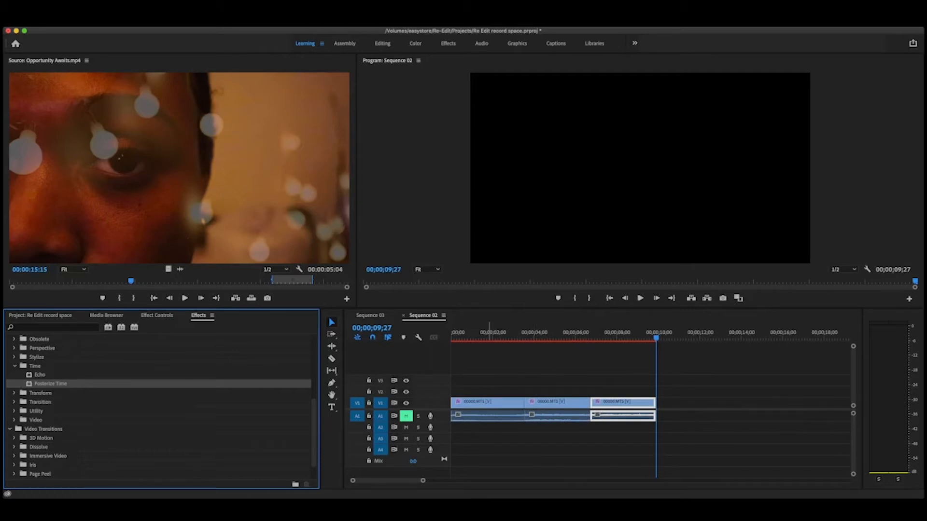
Step: Set the Posterize Time frame rate of the first clip in Sequence 02 to 8 and play it back from the start
left_click(452, 337)
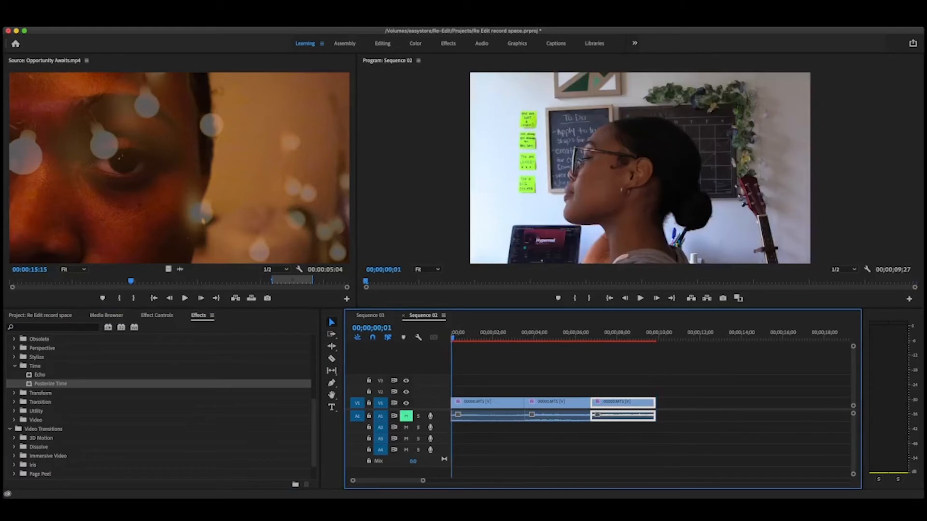
left_click(157, 316)
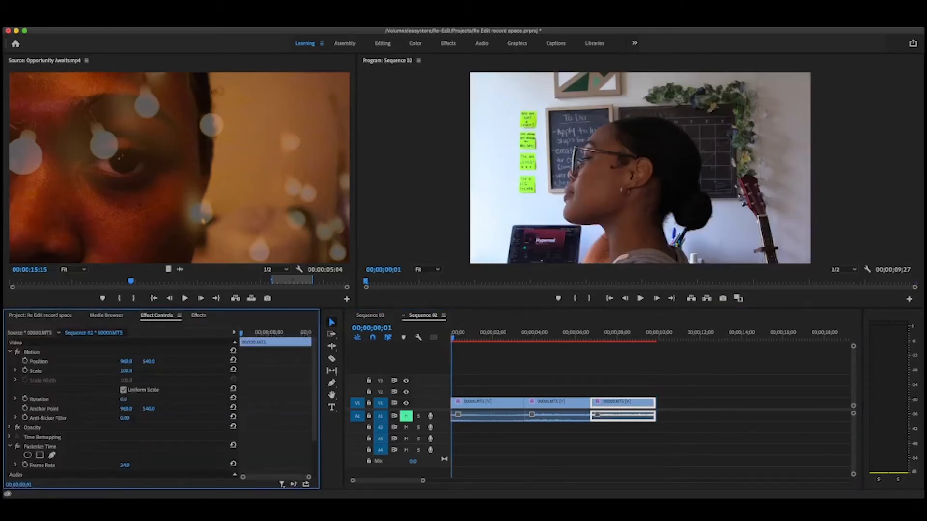
scroll(159, 410, "down", 2)
scroll(160, 410, "down", 1)
left_click(487, 401)
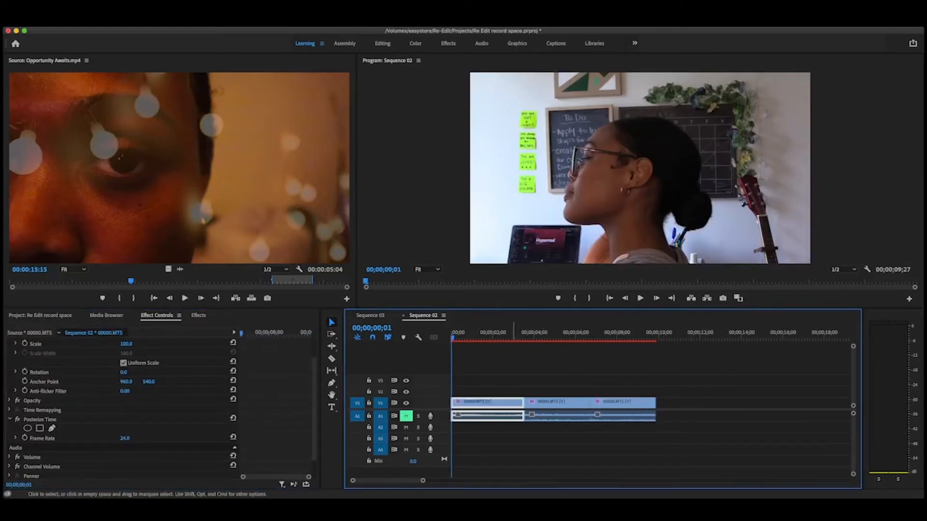
scroll(159, 410, "down", 3)
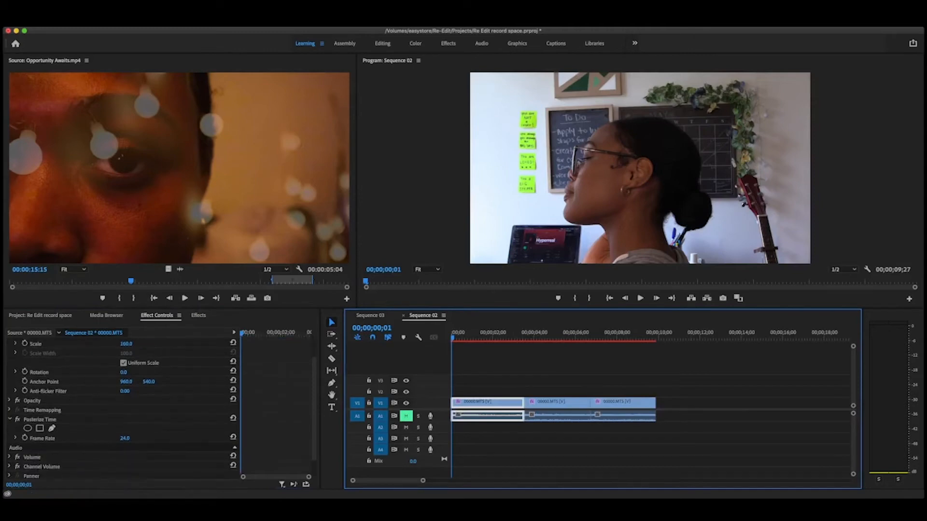
left_click(40, 419)
left_click(124, 438)
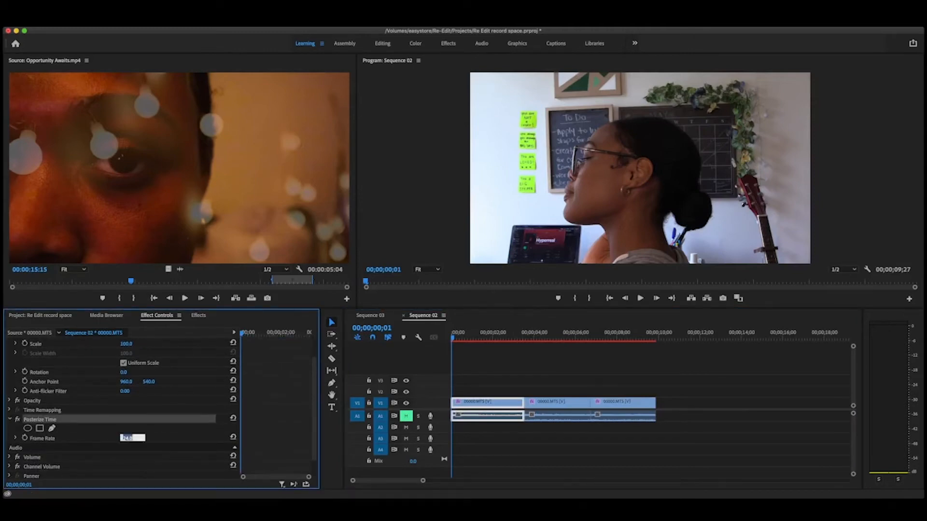
type("8")
key("Return")
key("space")
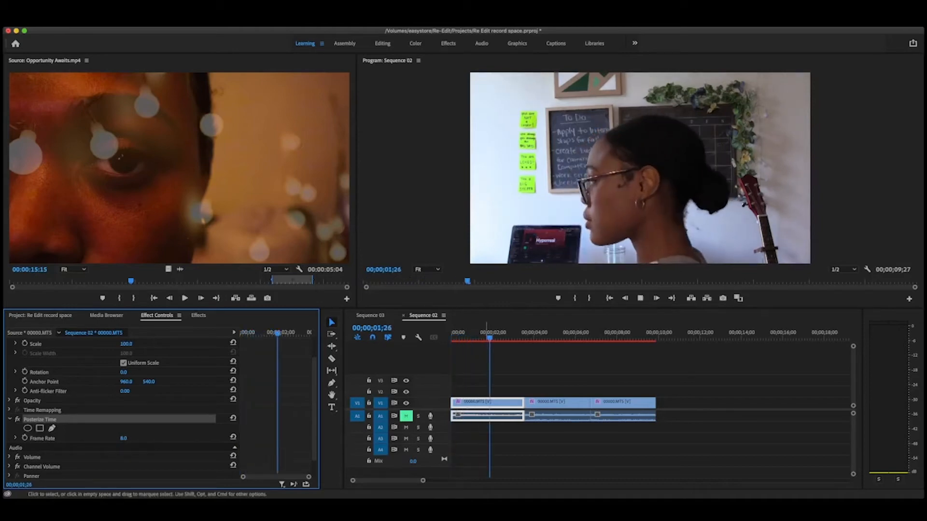
Step: Set the Posterize Time frame rate of the second clip in Sequence 02 to 15 and play that clip back
left_click(556, 402)
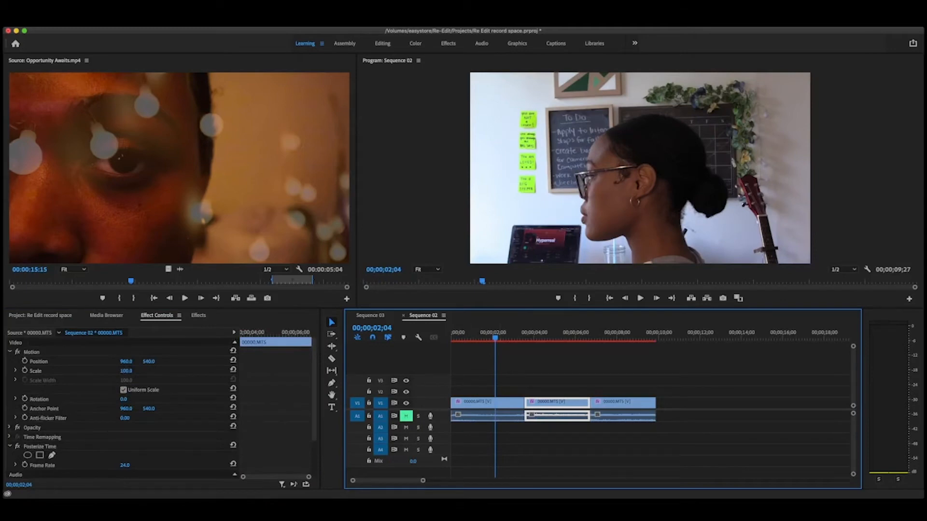
left_click(125, 466)
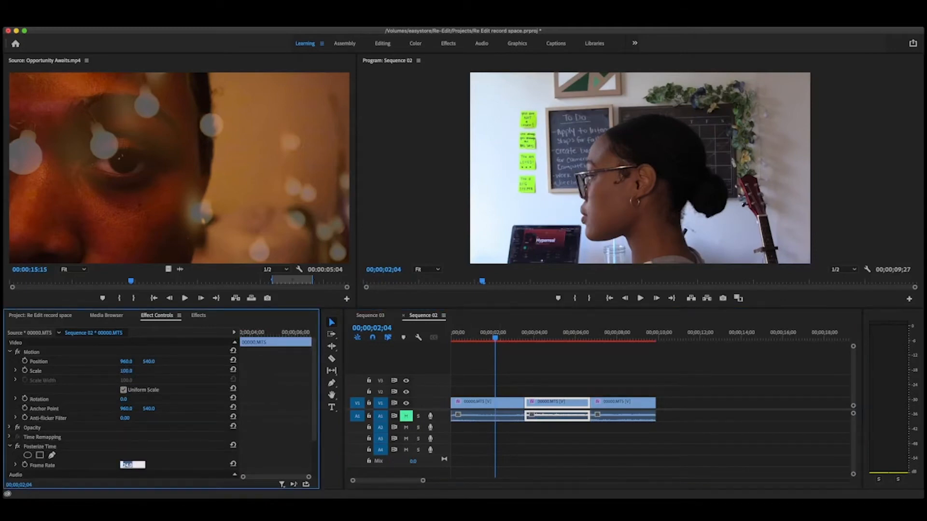
type("15")
key("Return")
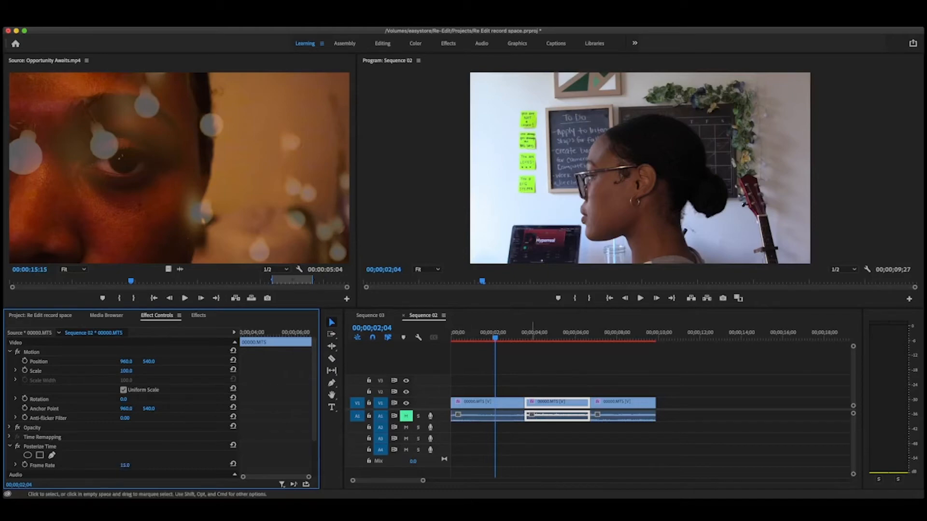
left_click(526, 332)
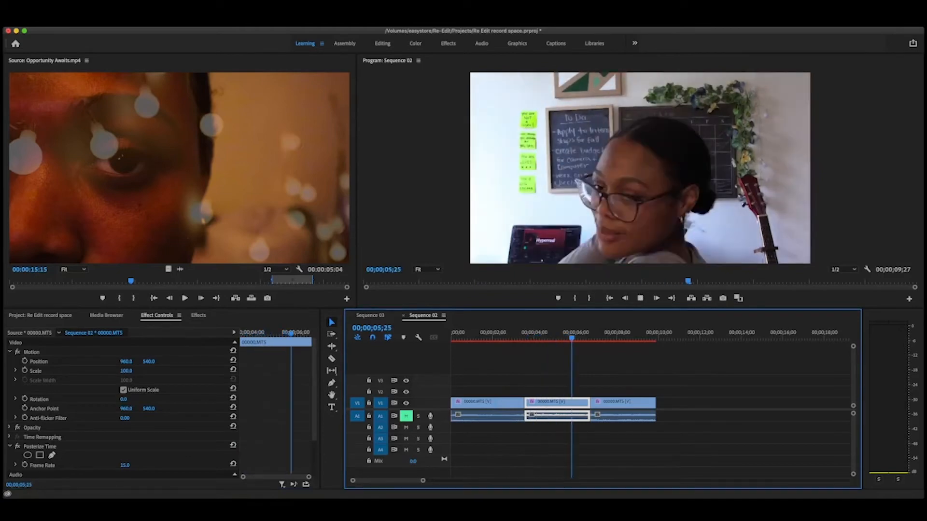
key("space")
Step: Set the Posterize Time frame rate of the third clip in Sequence 02 to 4 and play it to the end
left_click(619, 403)
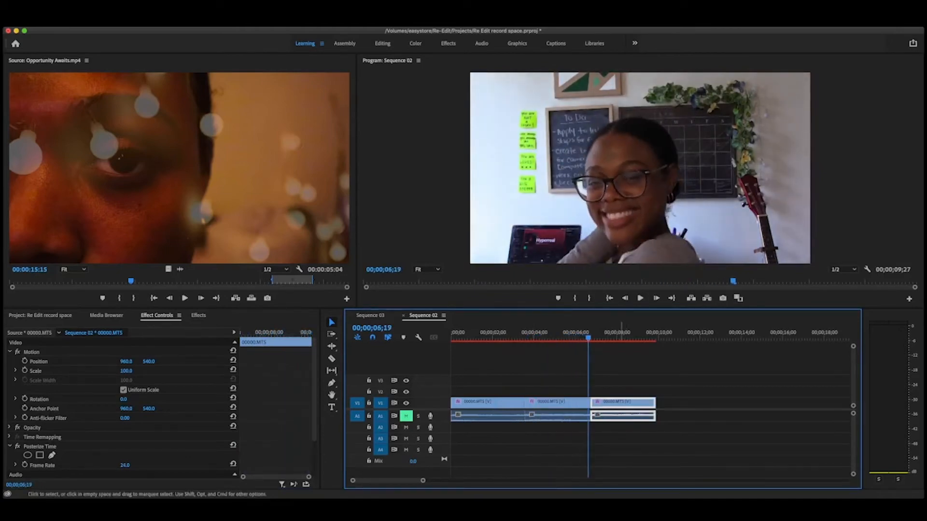
scroll(159, 406, "down", 2)
left_click(125, 438)
type("4")
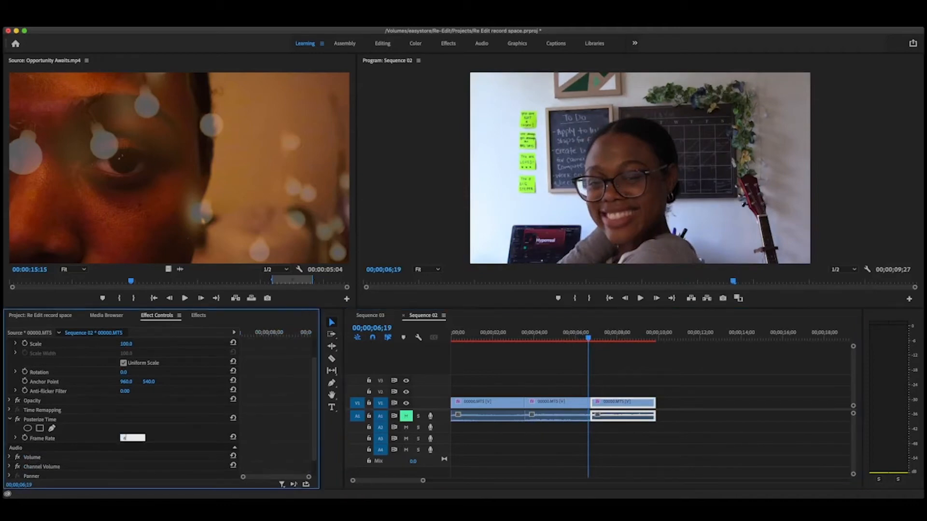
key("Return")
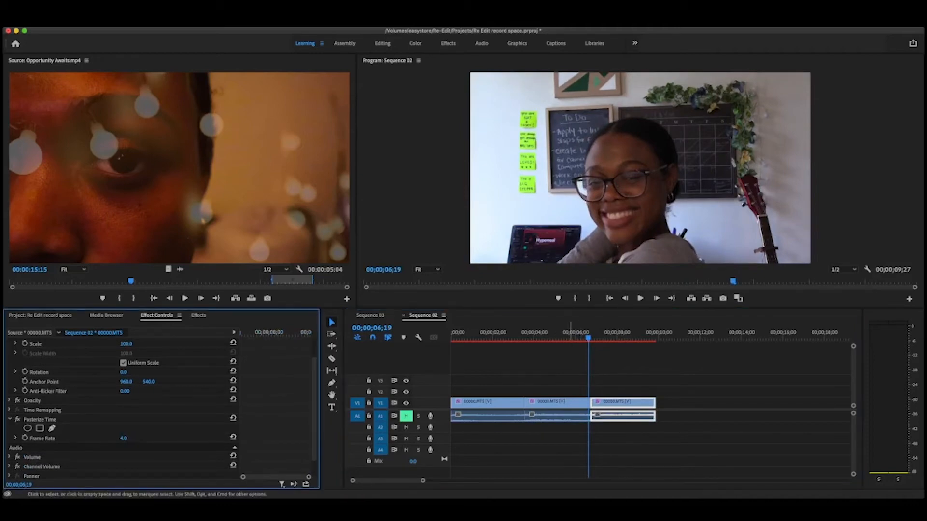
key("space")
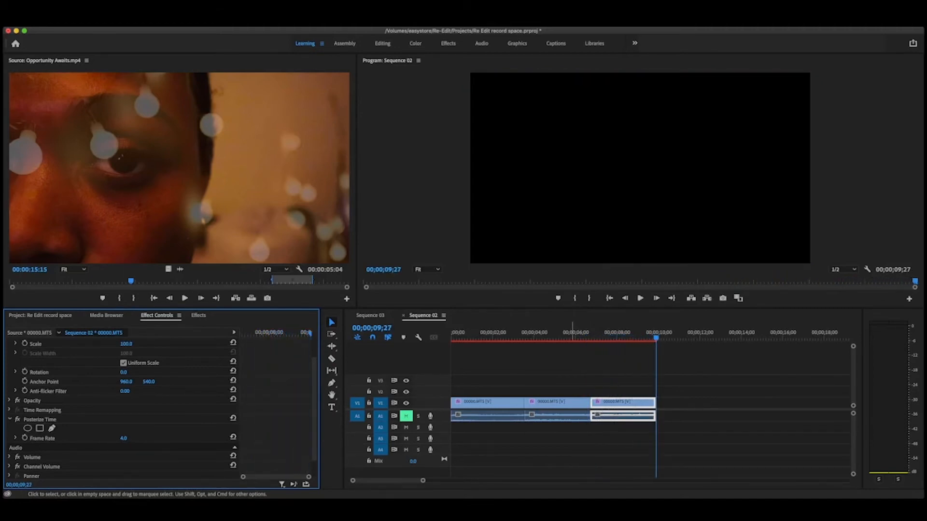
Step: Play Sequence 02 from the beginning through all three clips to compare their frame rates
key("Home")
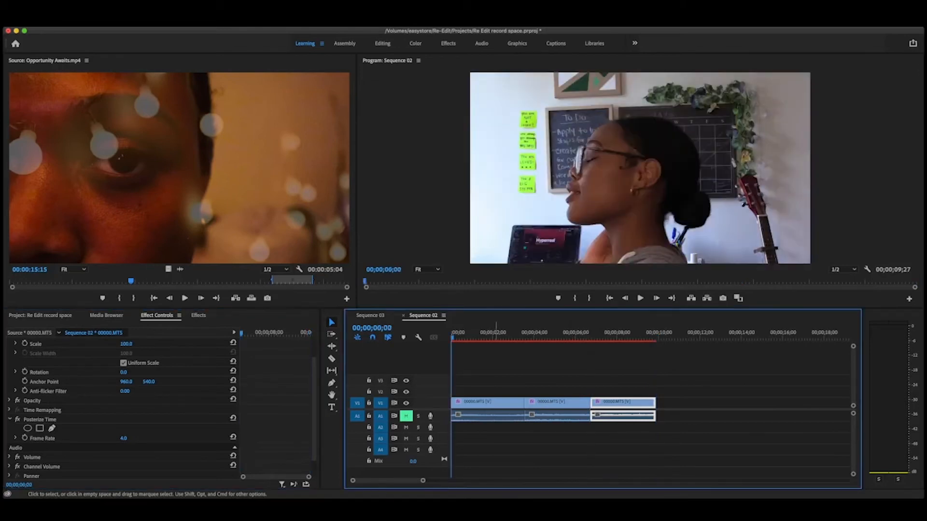
key("space")
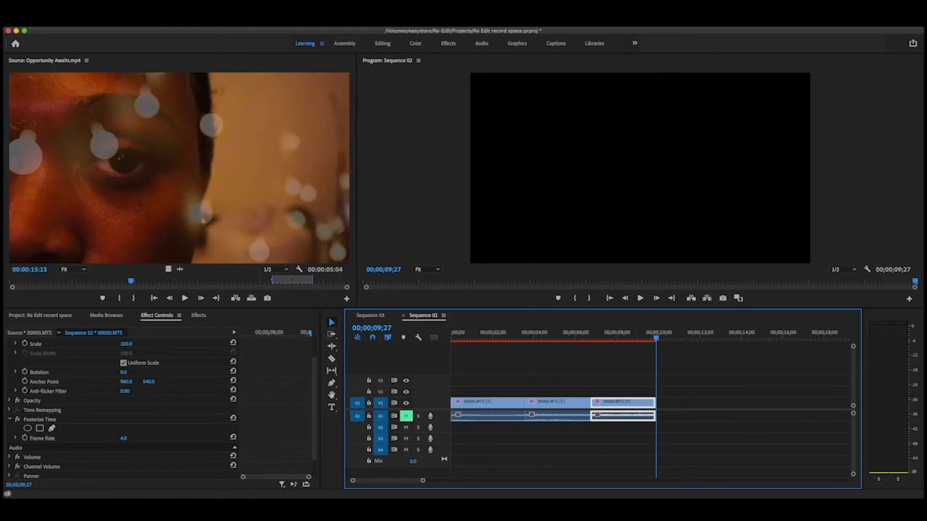
left_click(53, 438)
left_click(124, 439)
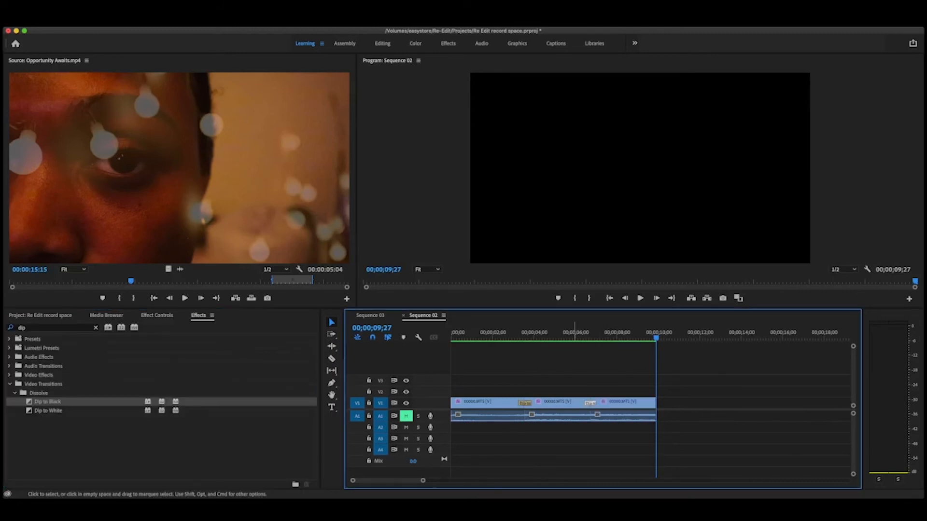
Step: Play Sequence 02 from the start to review the dip transitions between its clips
key("space")
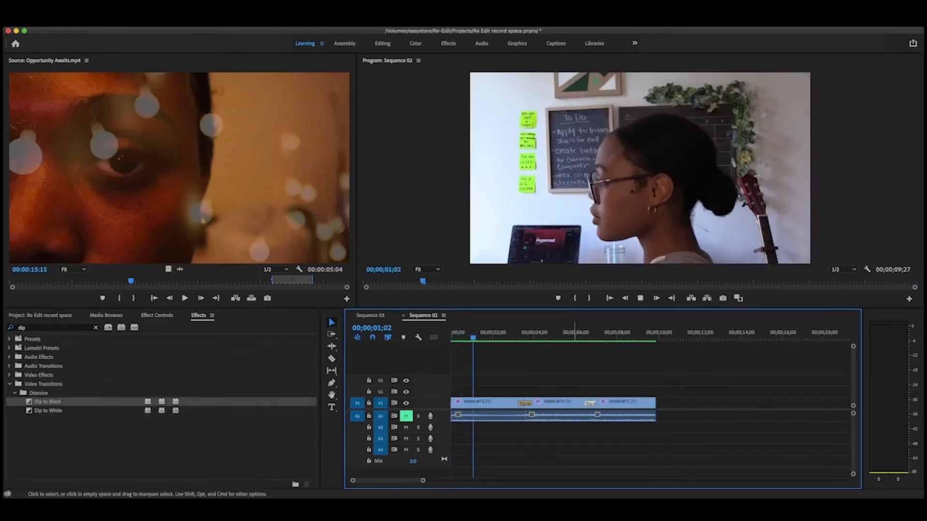